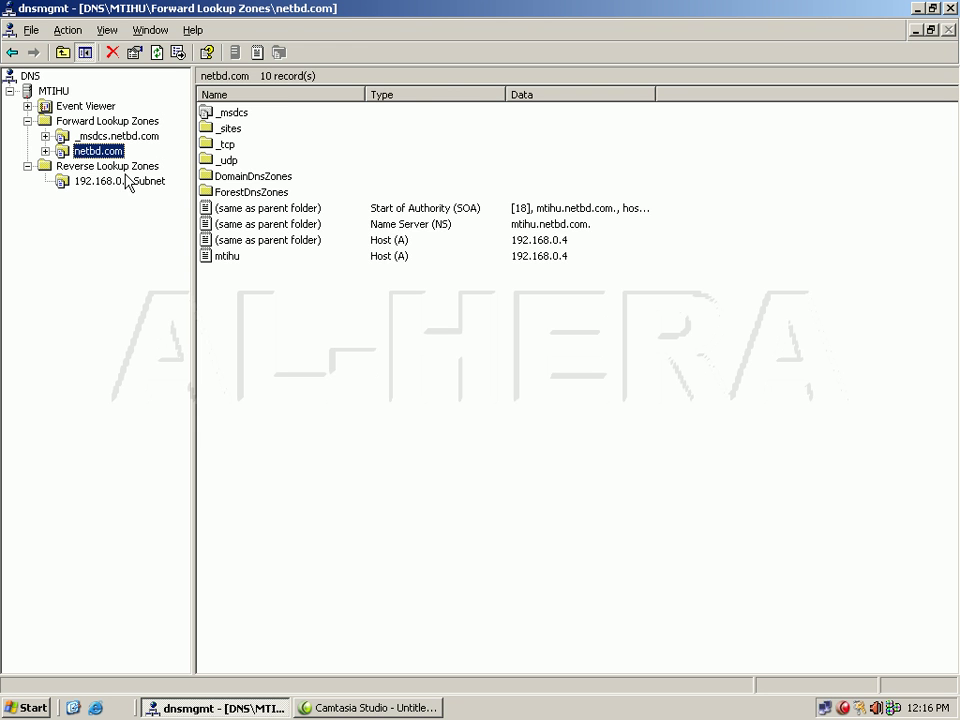
Review the 192.168.0.x Subnet reverse zone and the properties of the mtihu host record in the netbd.com zone.
click(76, 166)
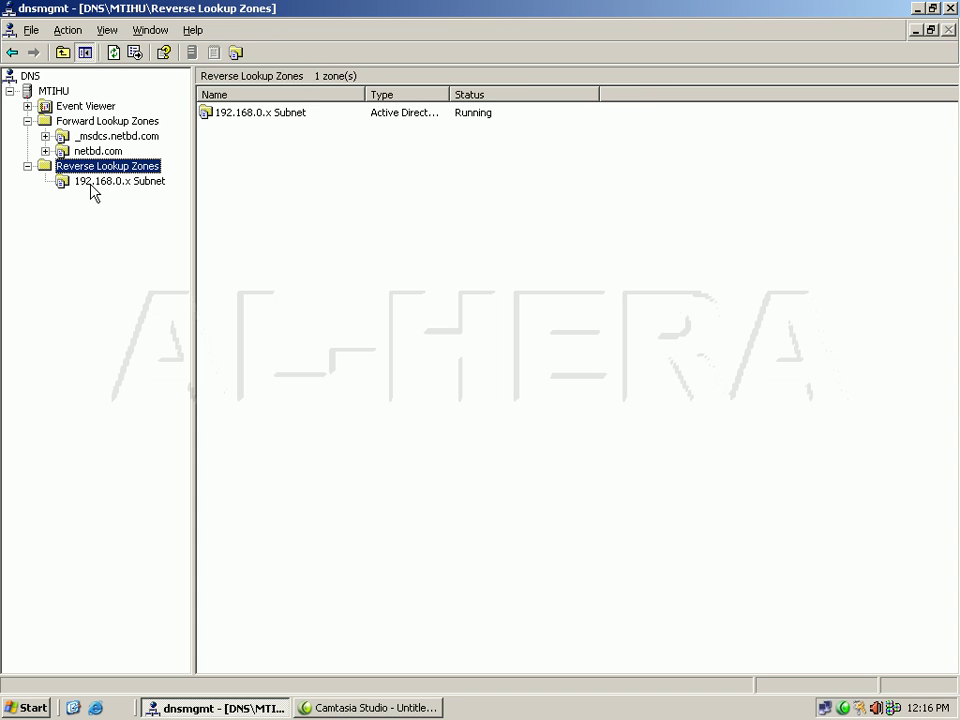
click(91, 185)
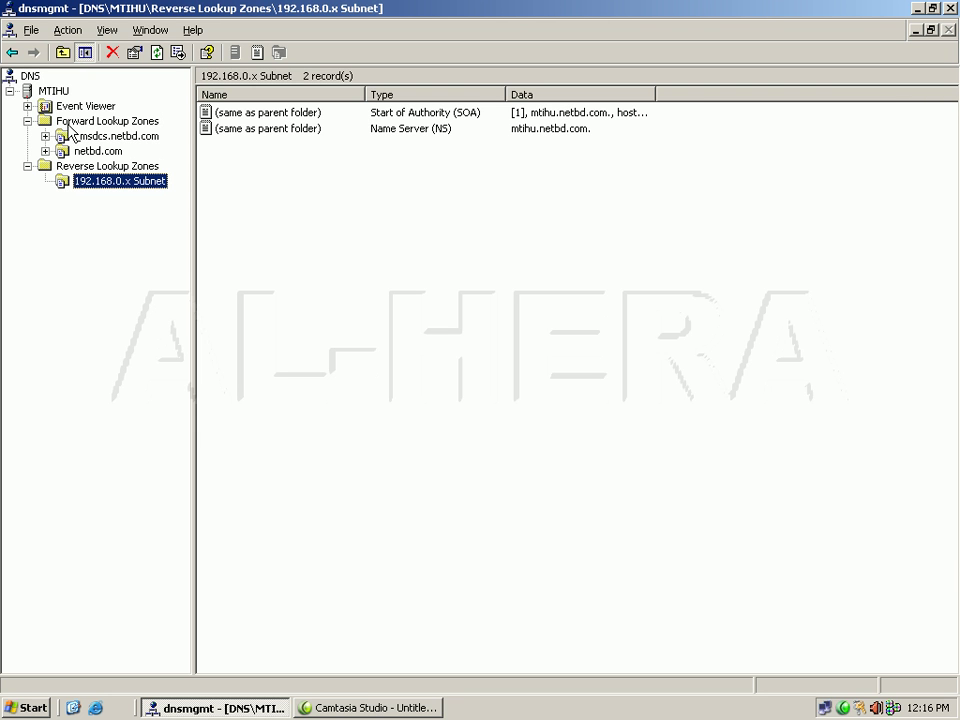
click(68, 123)
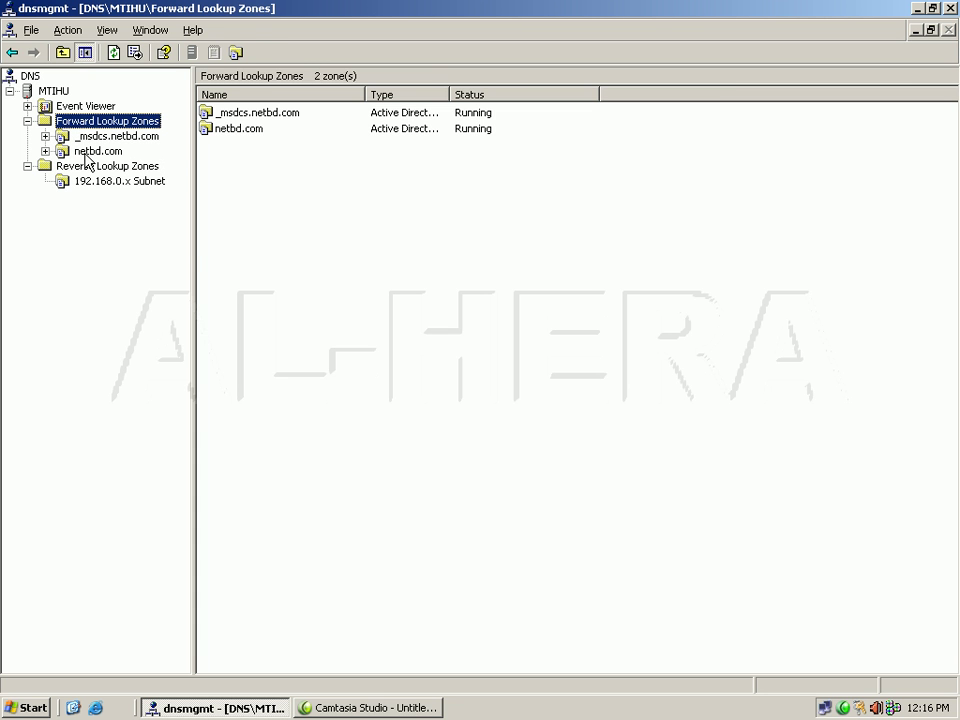
double_click(86, 152)
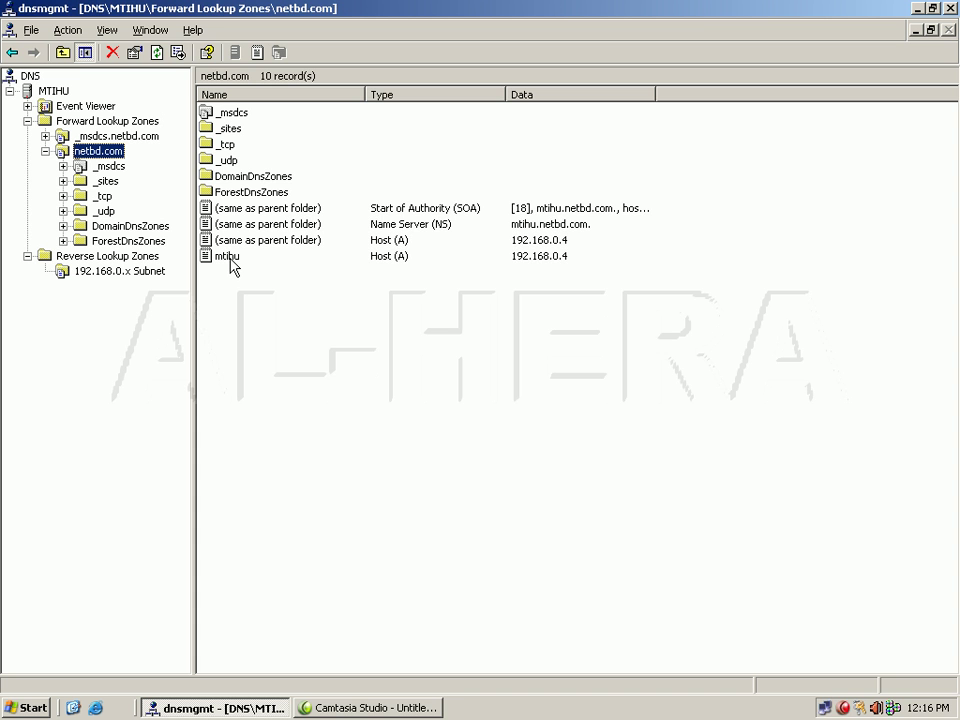
double_click(228, 257)
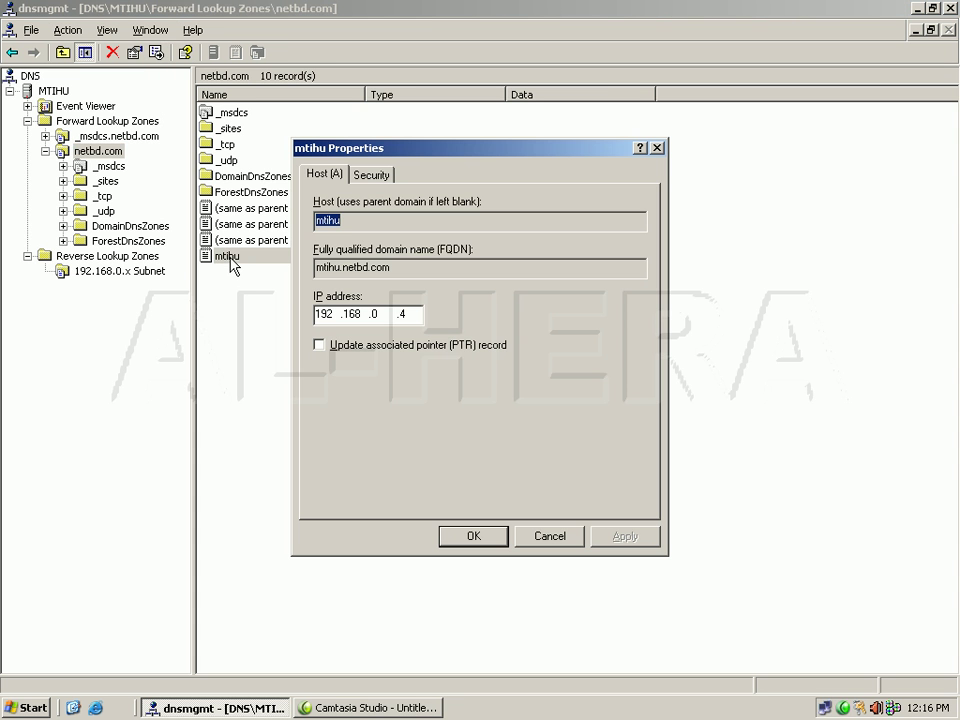
click(468, 538)
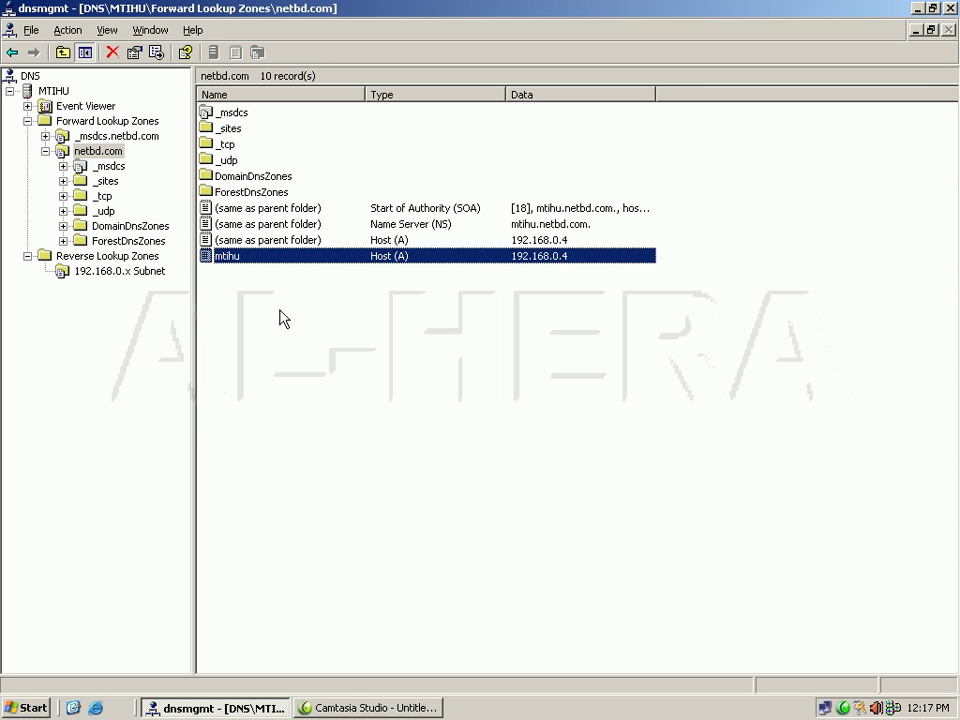
Start a new host (A) record named www in the netbd.com forward lookup zone.
right_click(284, 319)
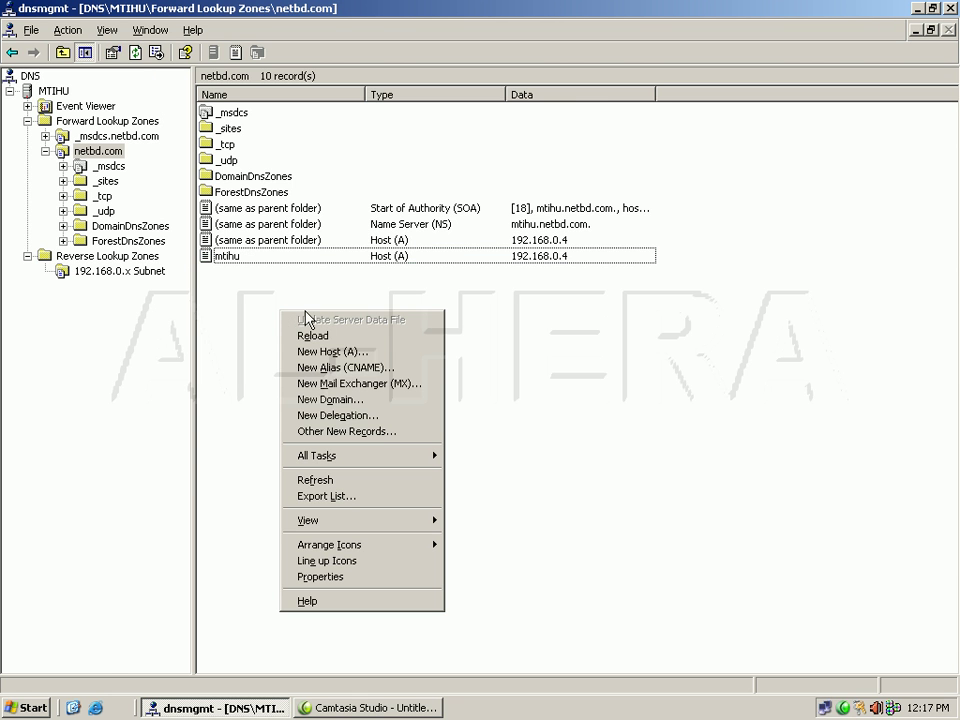
click(337, 352)
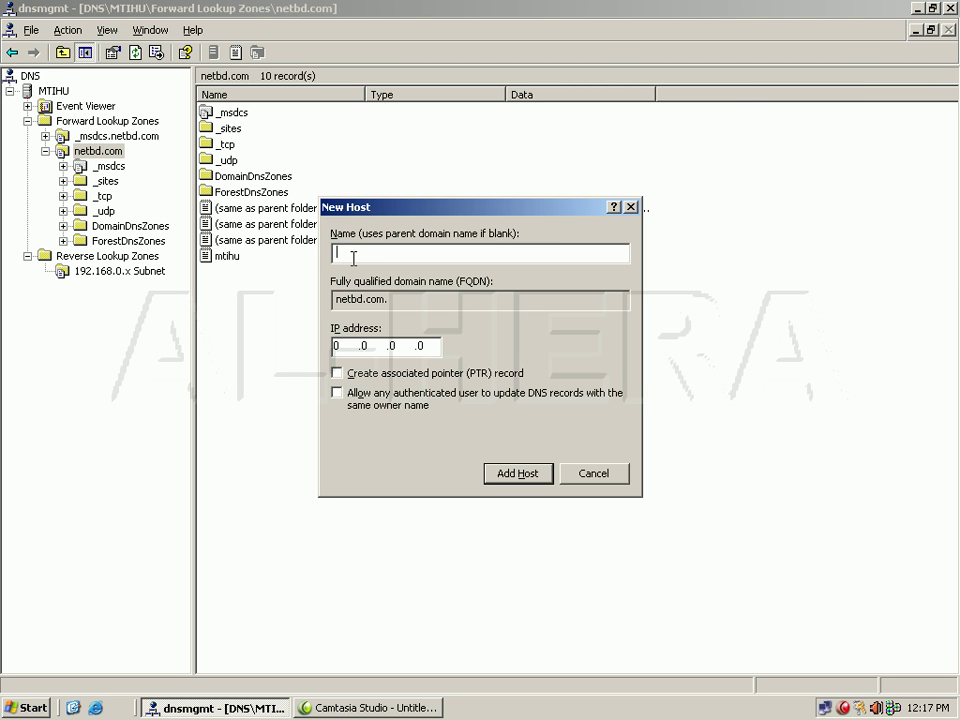
text(www)
Set the new www host's IP address to 192.168.0.4.
click(346, 346)
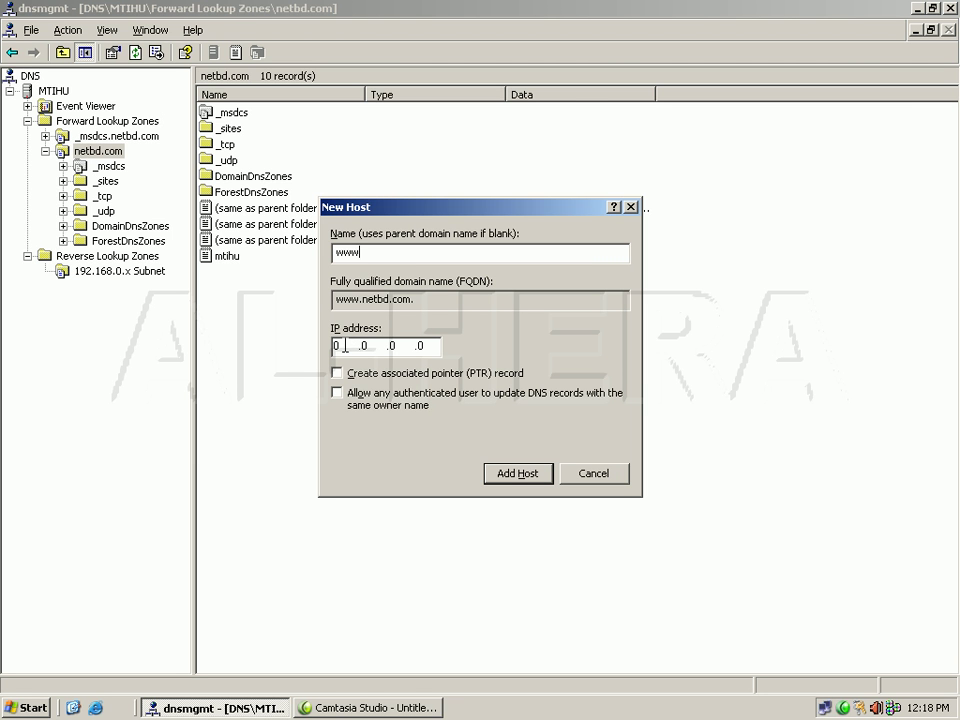
click(347, 348)
text(192)
key(BackSpace)
key(BackSpace)
key(BackSpace)
key(BackSpace)
text(192.168.0.4)
Enable the associated pointer (PTR) record for the www host, add the host and finish the host creation.
click(337, 373)
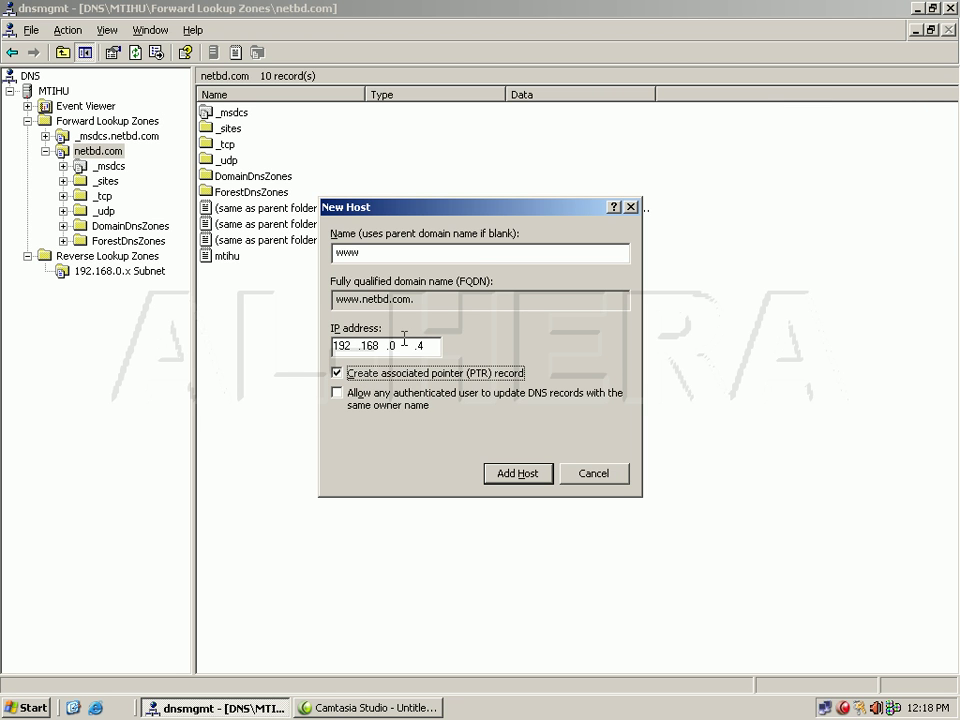
click(520, 474)
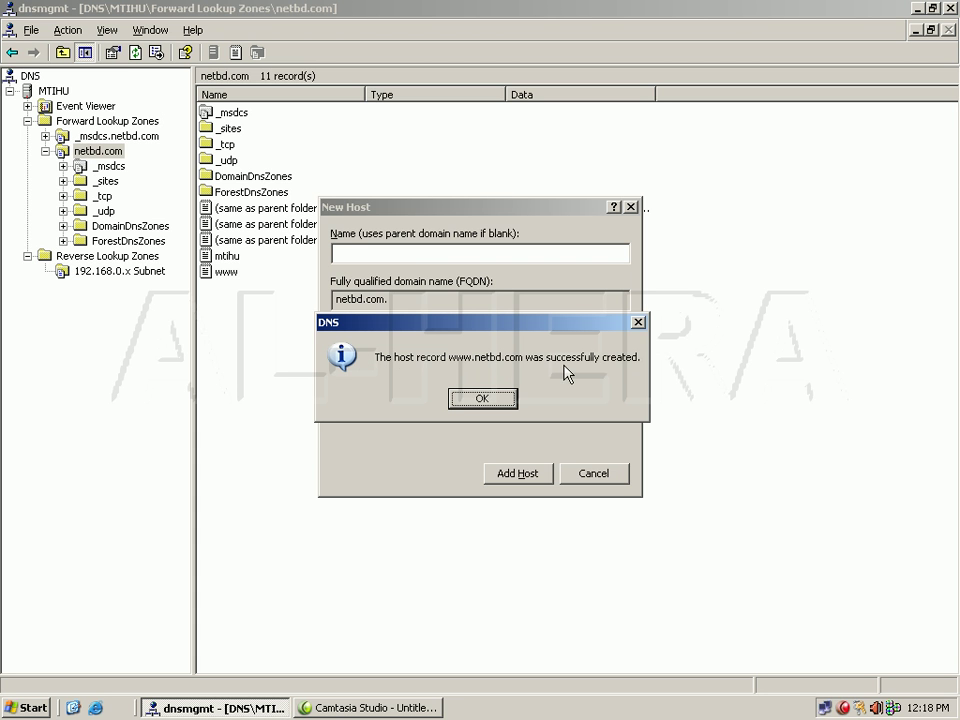
click(489, 402)
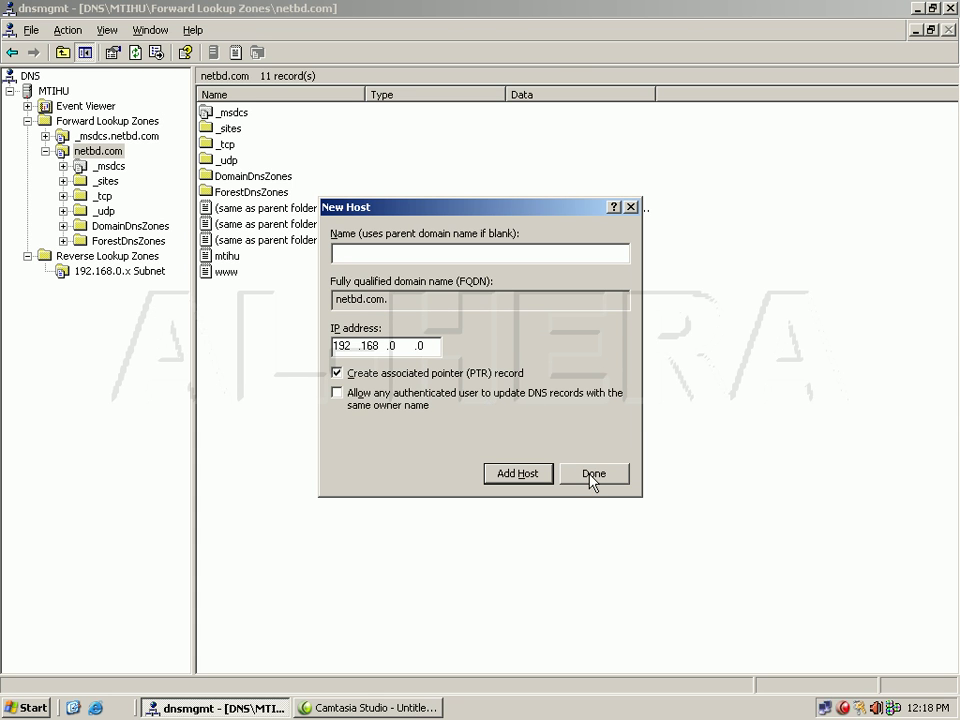
click(592, 476)
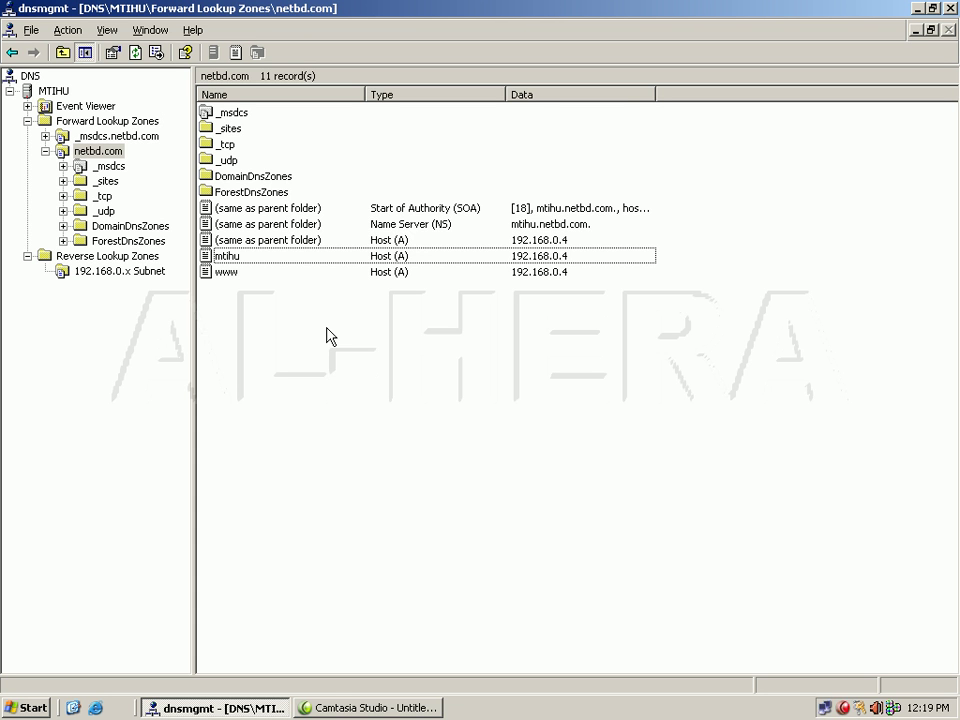
Check the server's IP address and preferred DNS server in the TCP/IP properties of the Local Area Connection.
double_click(826, 706)
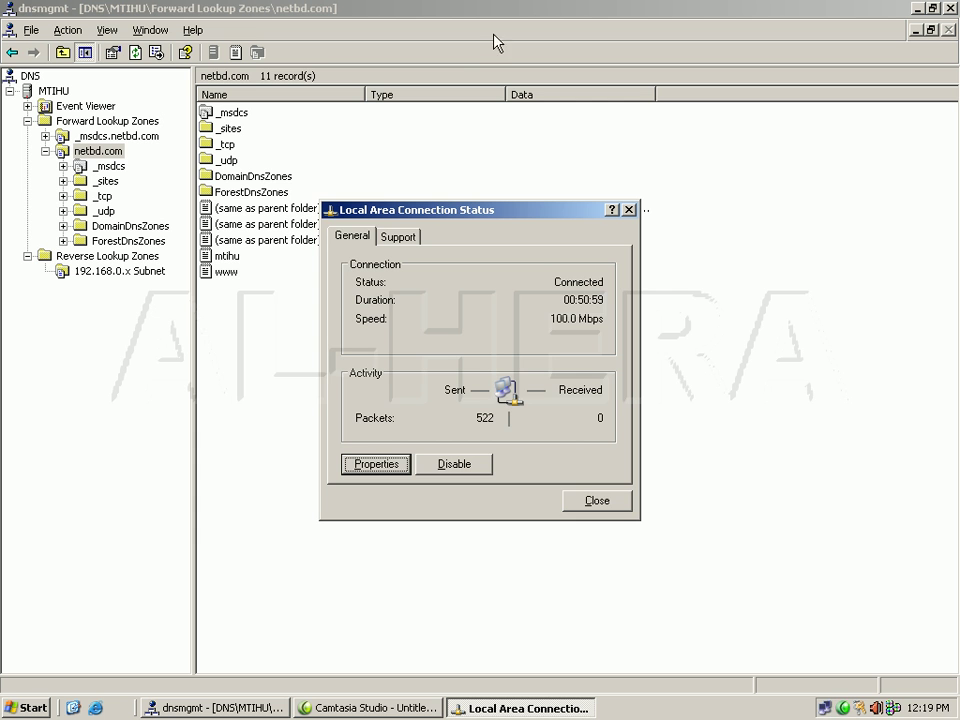
drag(545, 222, 534, 200)
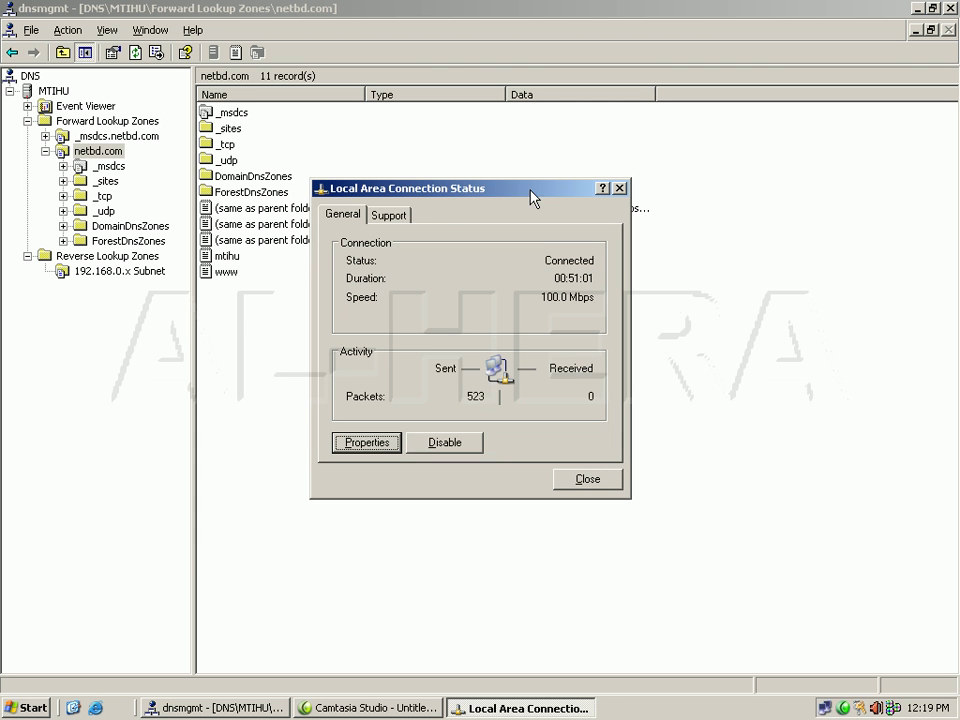
click(381, 447)
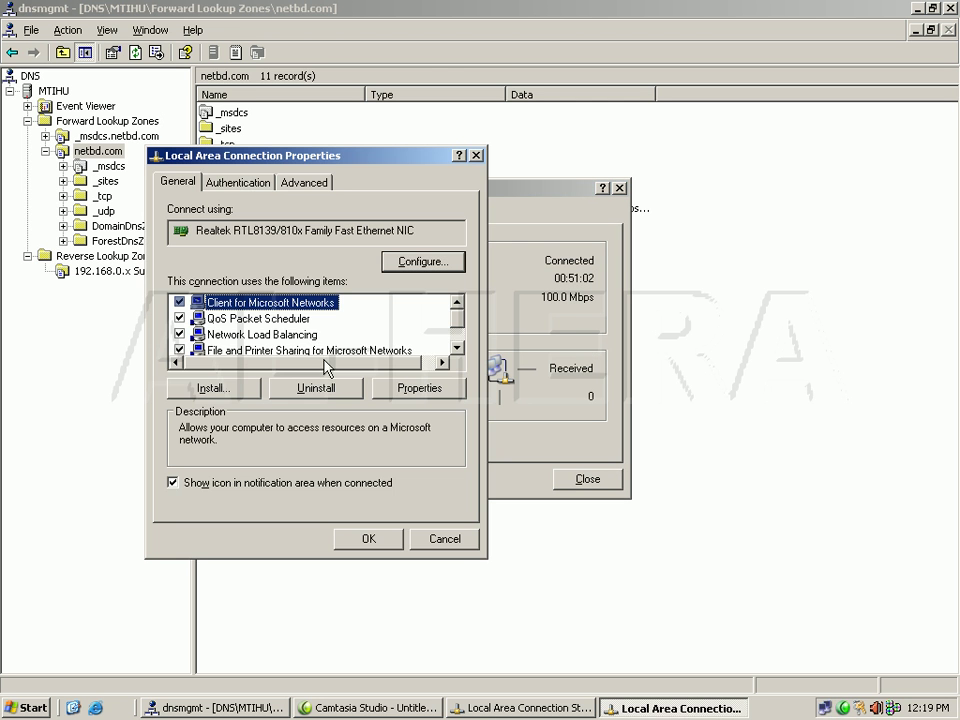
click(456, 331)
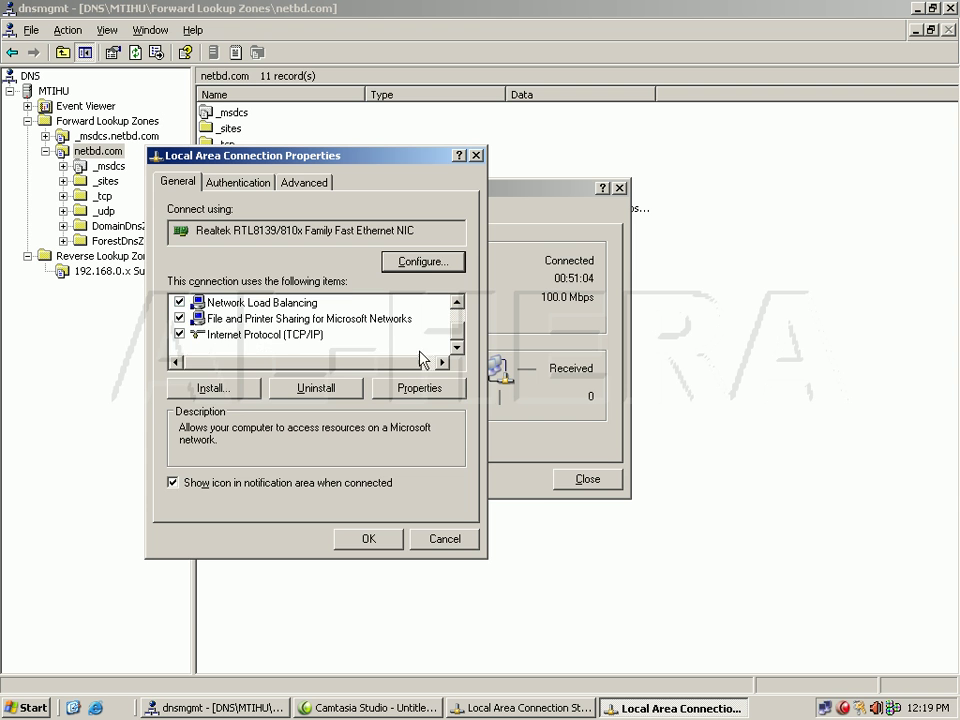
click(285, 335)
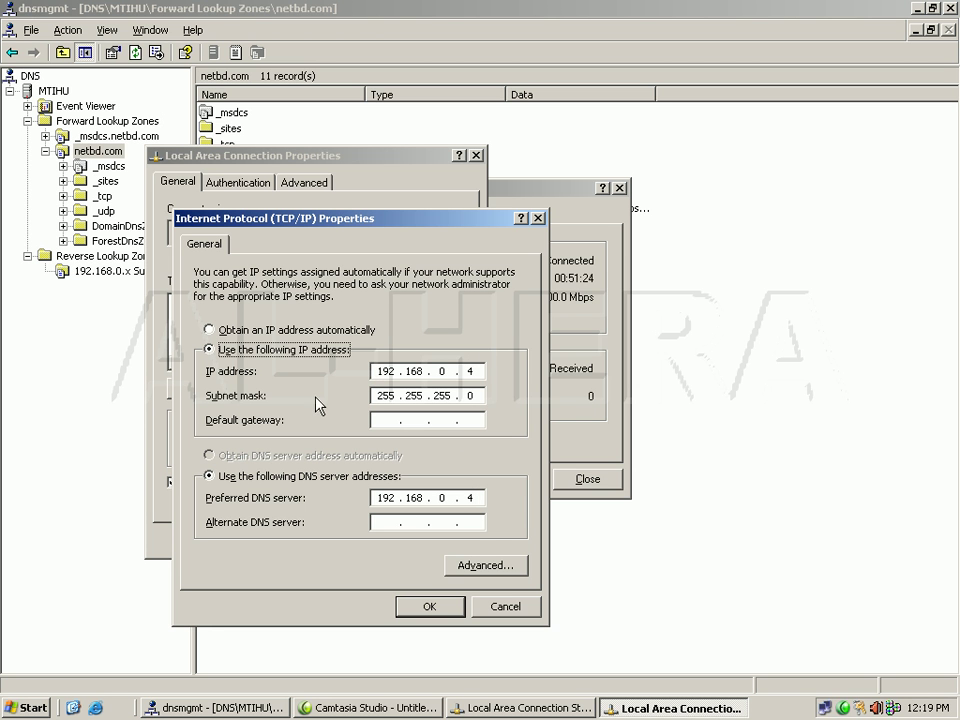
click(433, 606)
click(371, 538)
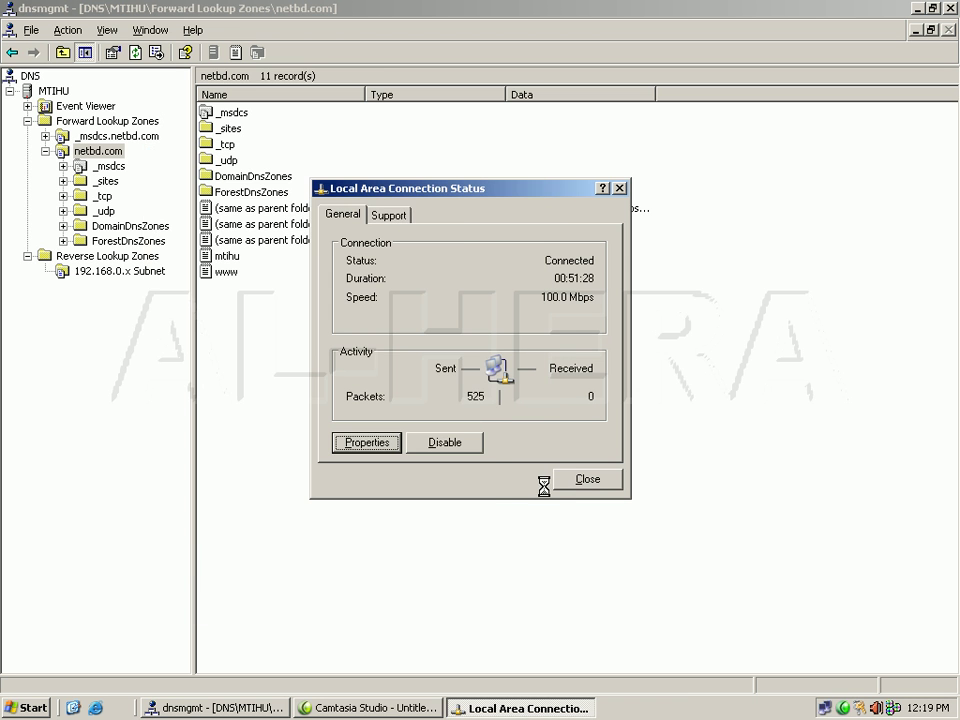
click(588, 479)
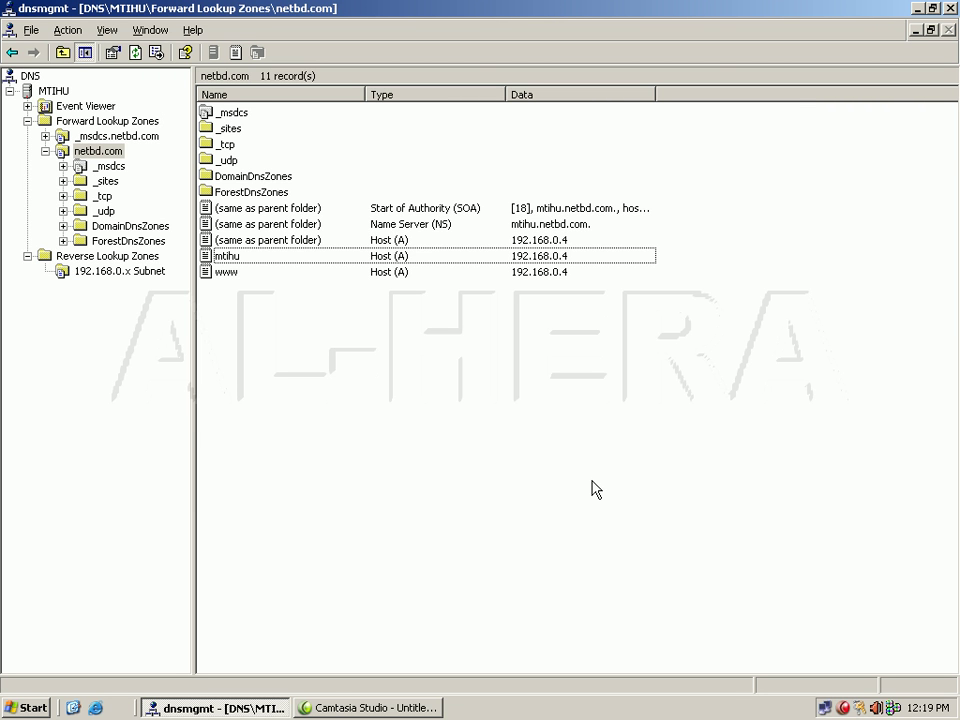
Reload the netbd.com forward lookup zone.
click(68, 31)
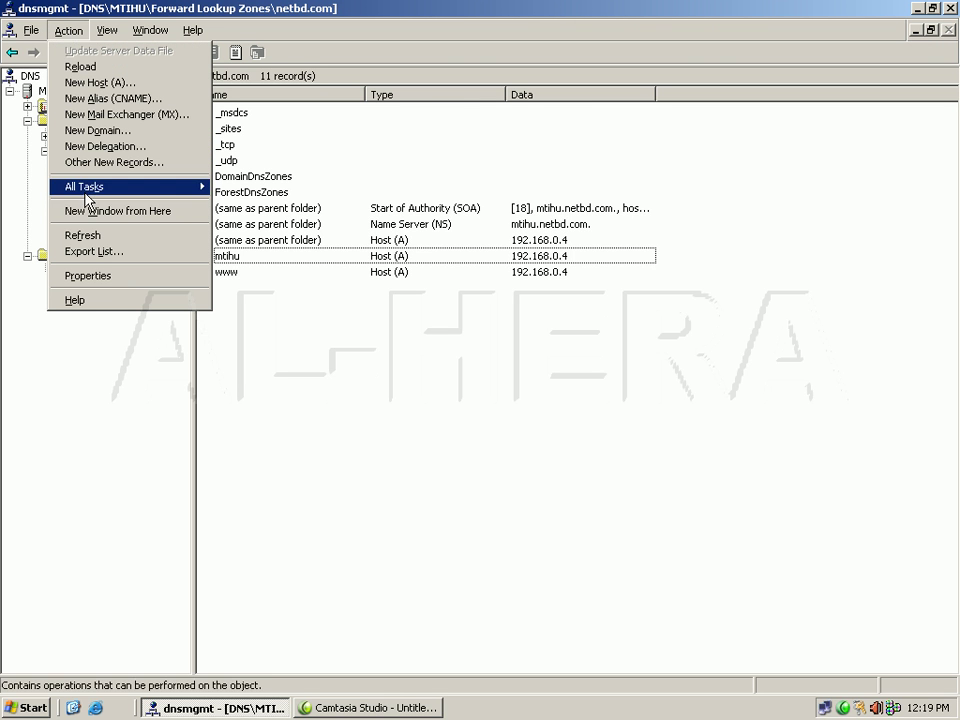
mouse_move(94, 190)
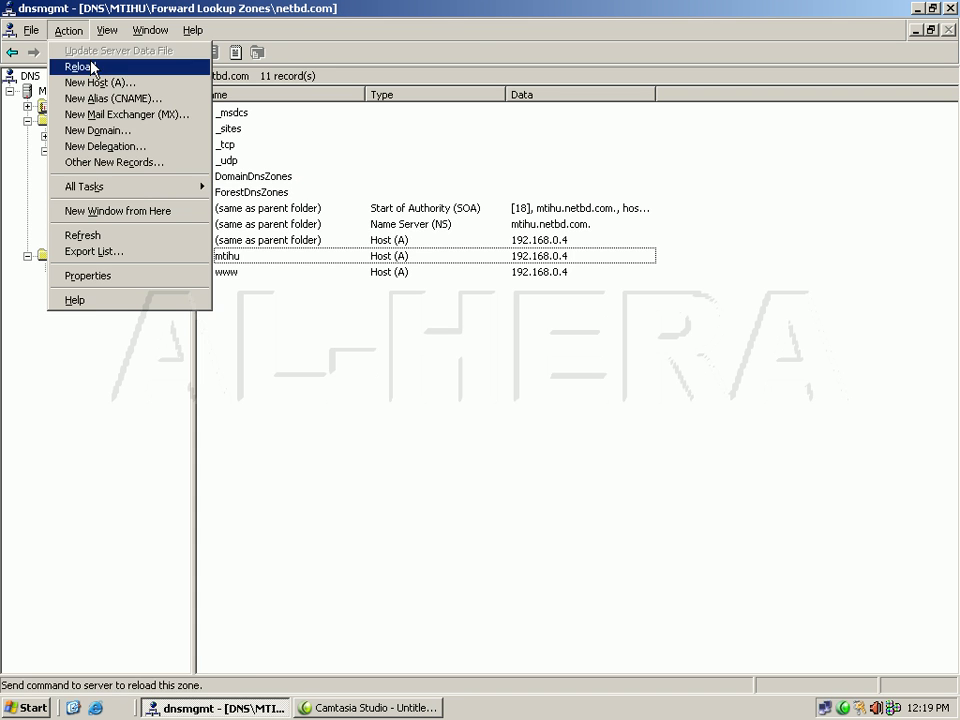
click(81, 66)
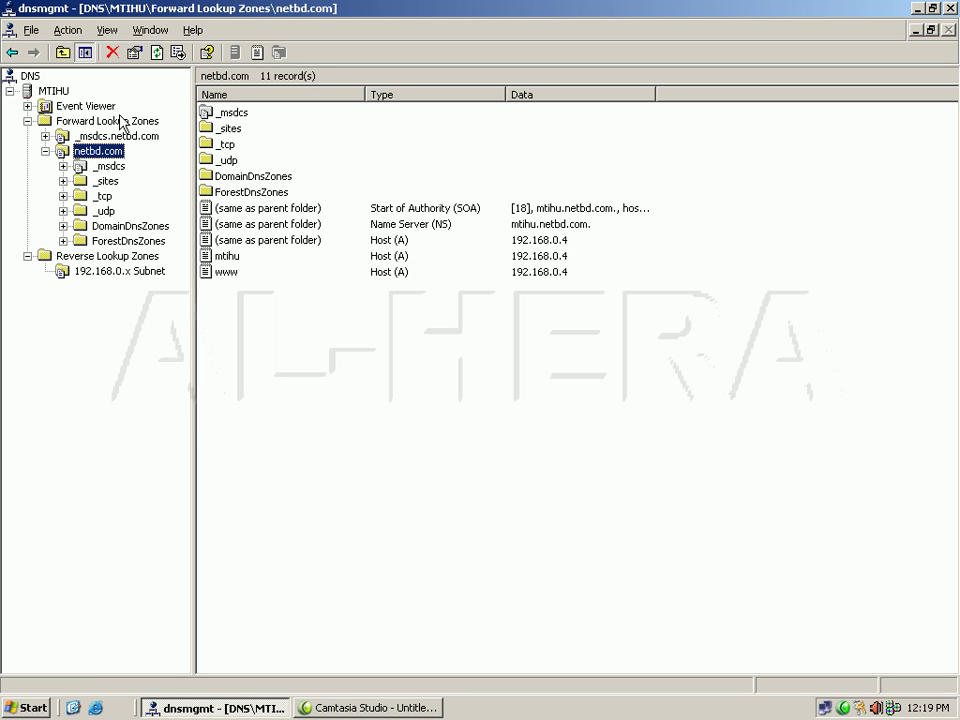
right_click(87, 156)
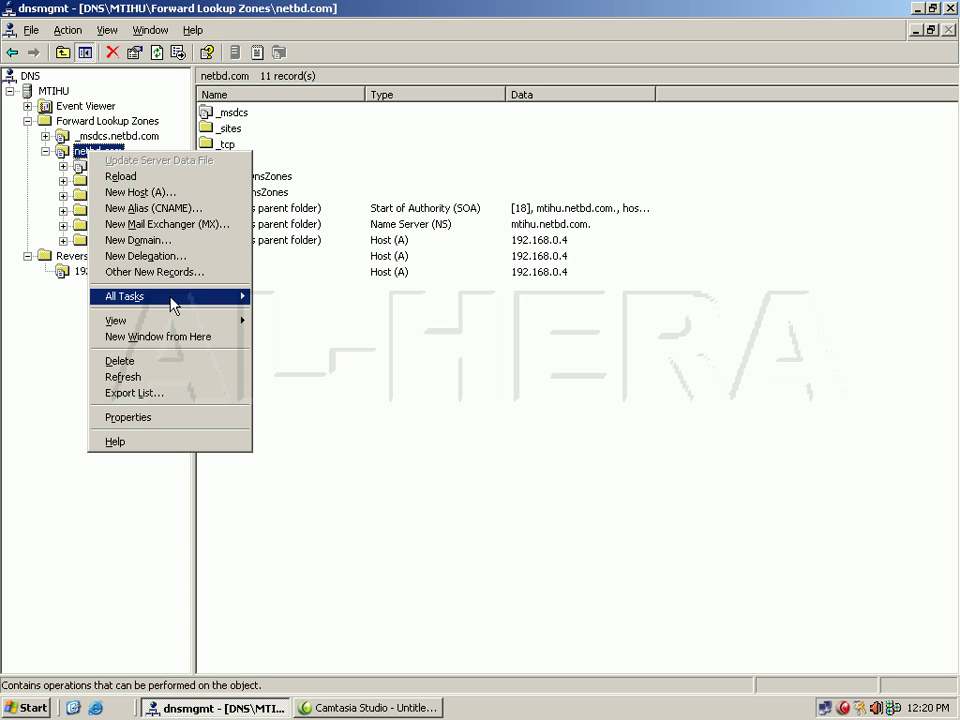
click(47, 296)
click(52, 91)
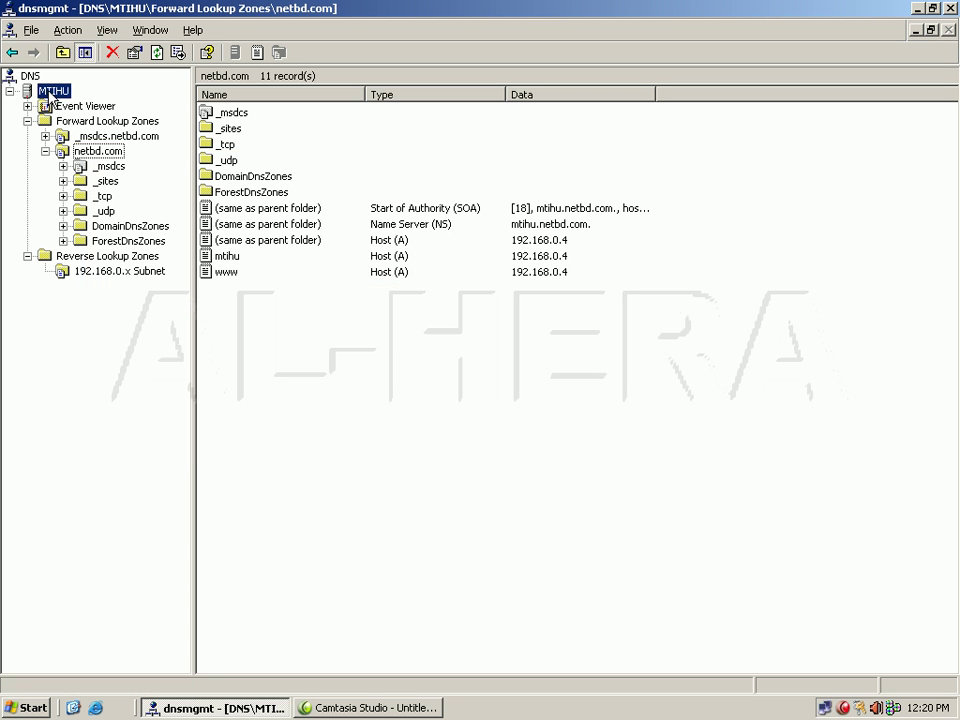
right_click(50, 94)
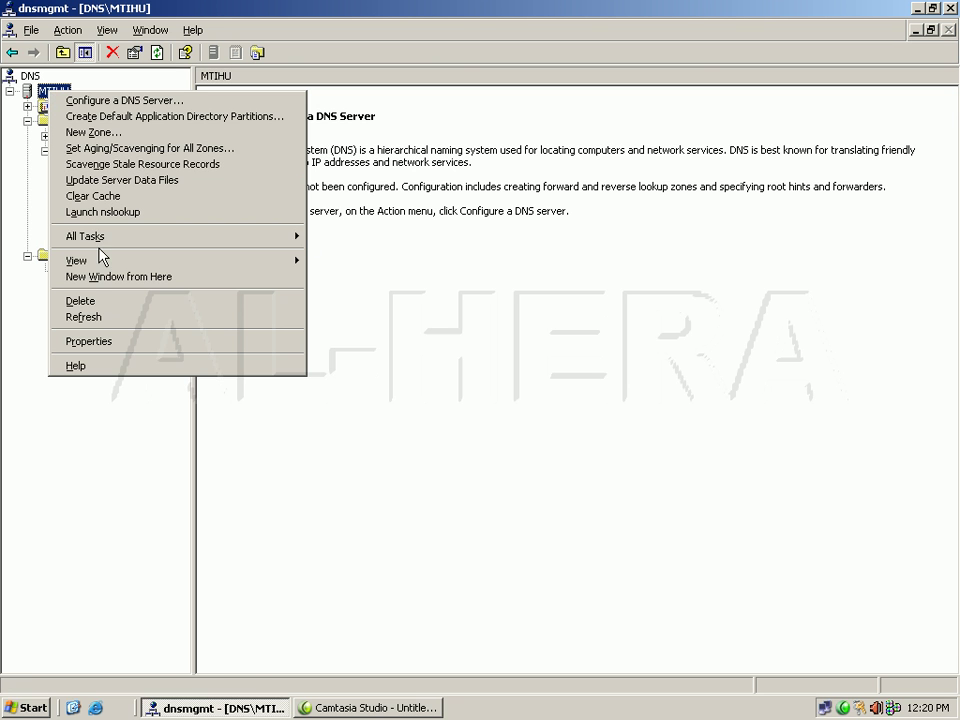
mouse_move(104, 248)
click(101, 436)
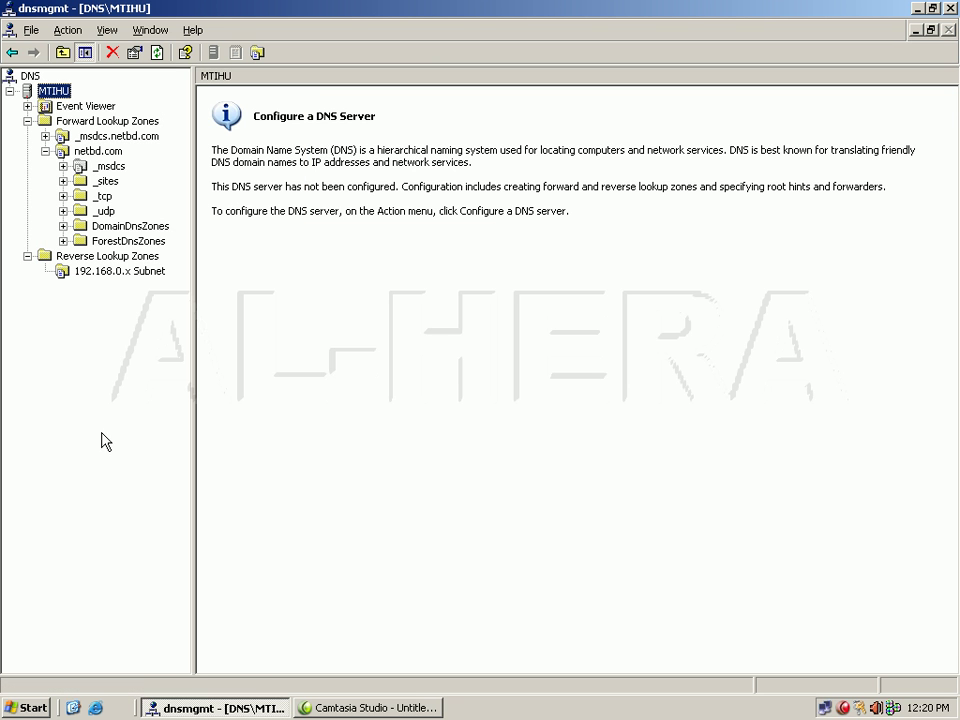
Restart the DNS service on the MTIHU server.
right_click(50, 93)
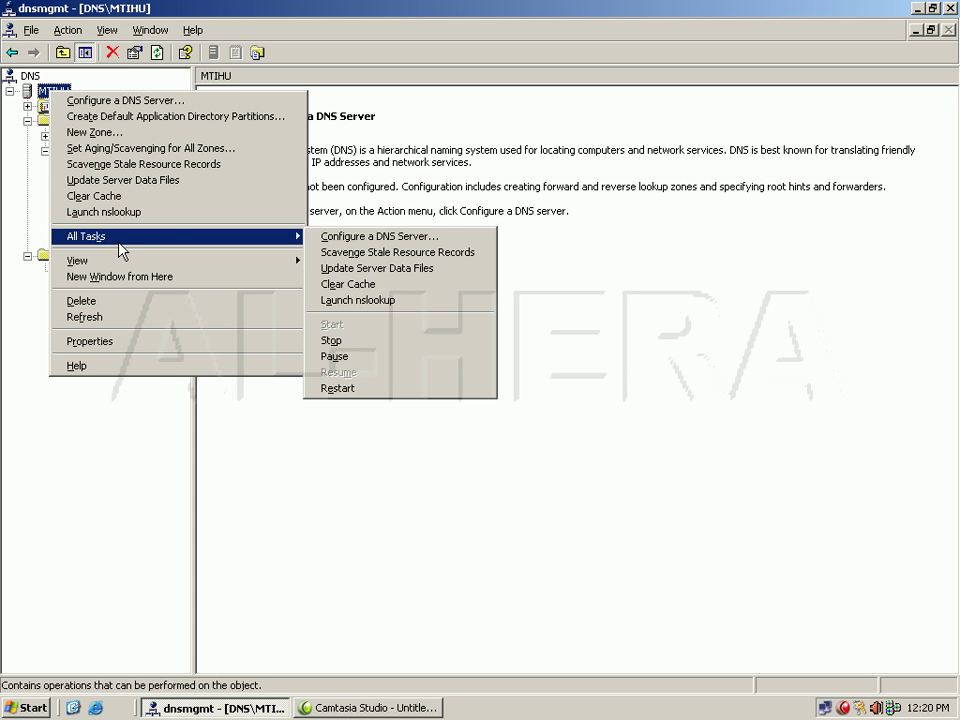
mouse_move(179, 242)
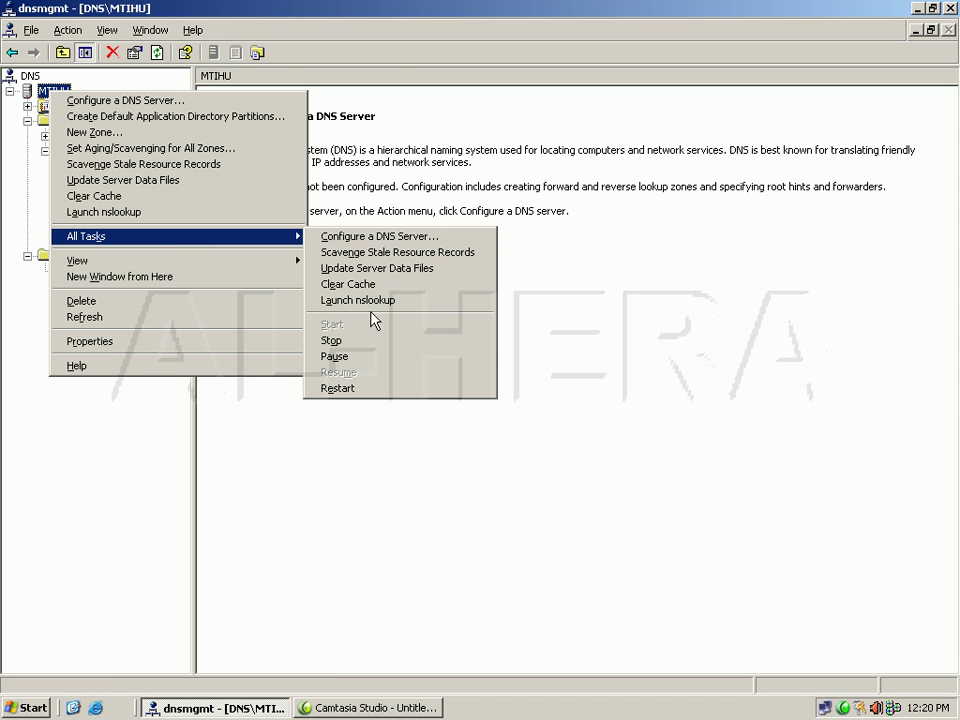
click(368, 394)
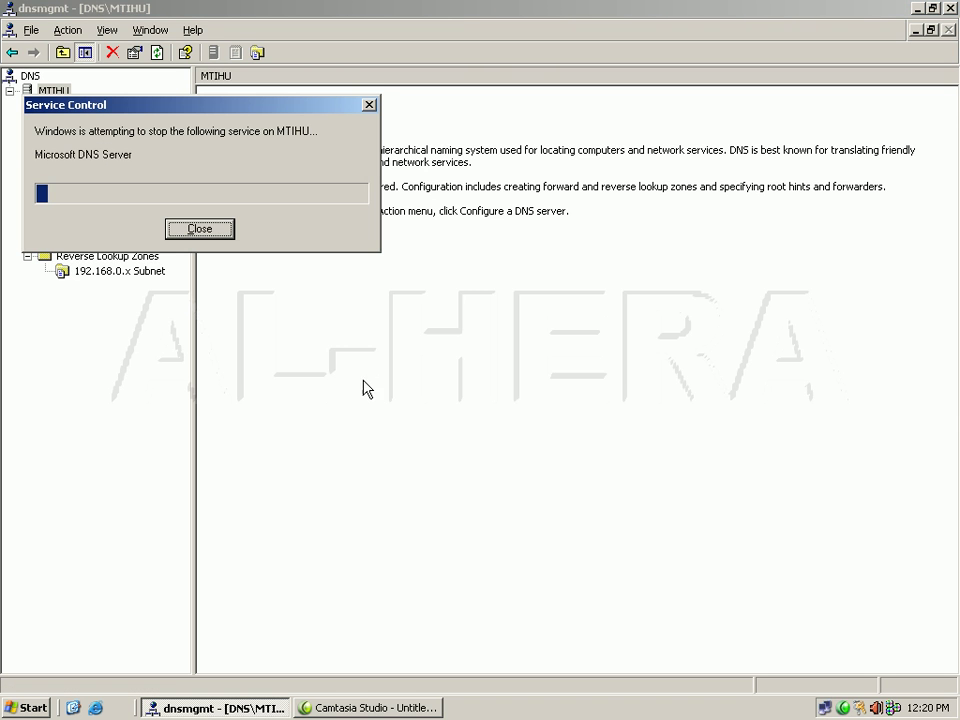